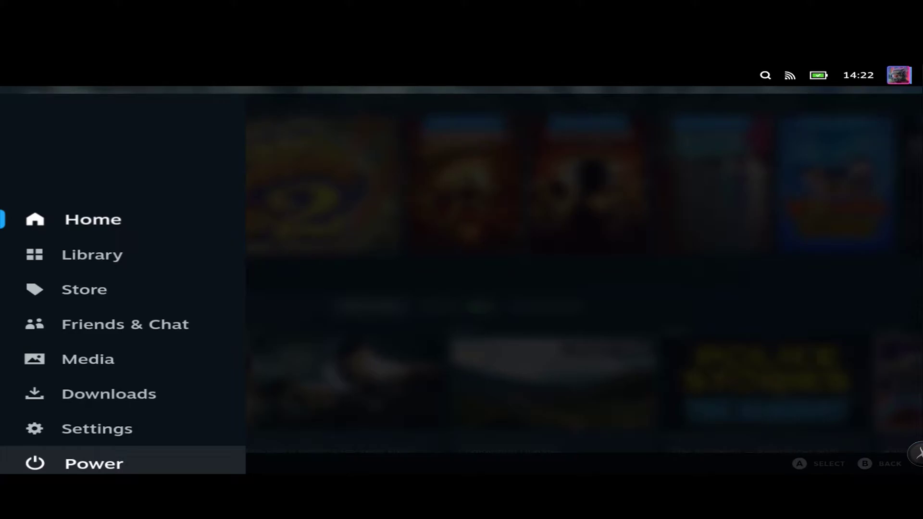
# Check the pending Steam Client update on the System settings page, then return to the home screen
pyautogui.press('Up')
pyautogui.press('Down')
pyautogui.press('Up')
pyautogui.press('Return')
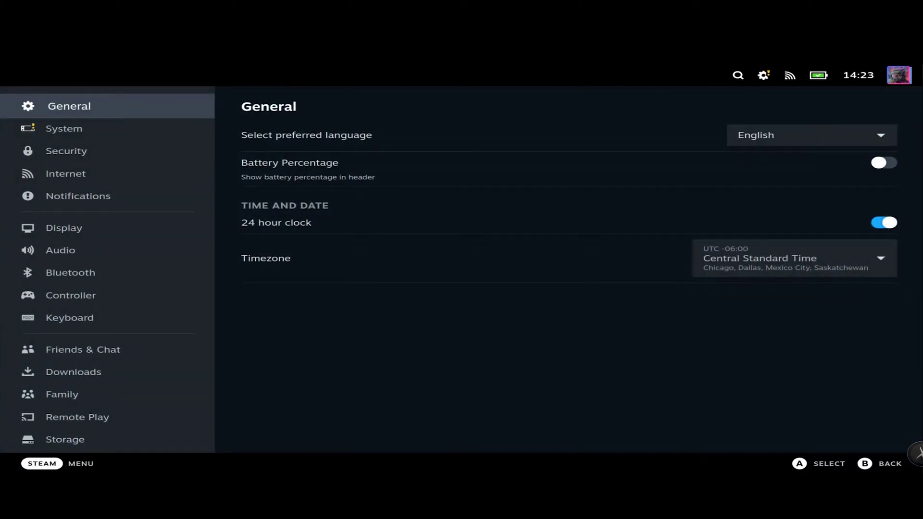
pyautogui.press('Down')
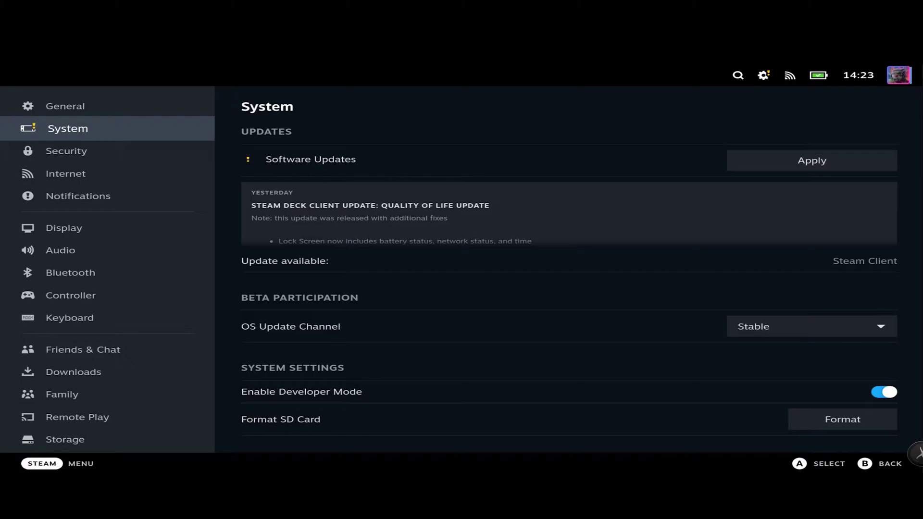
pyautogui.press('Right')
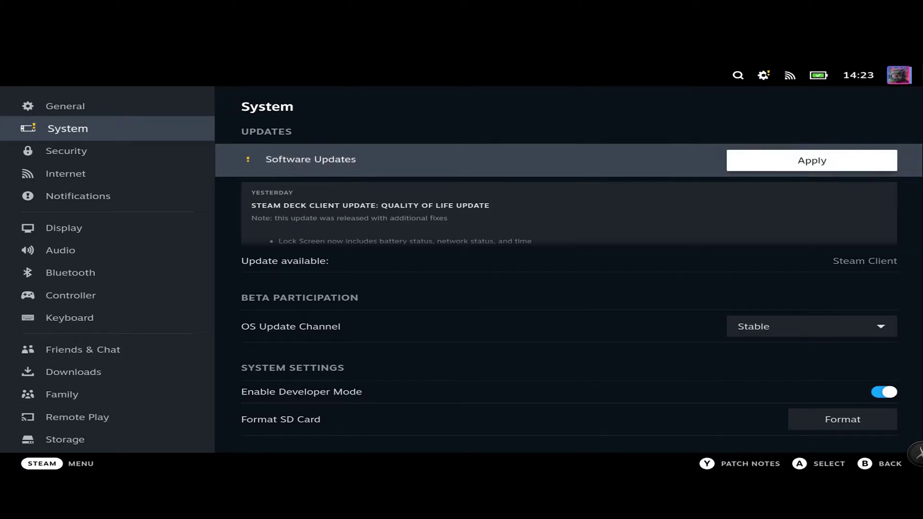
pyautogui.press('Left')
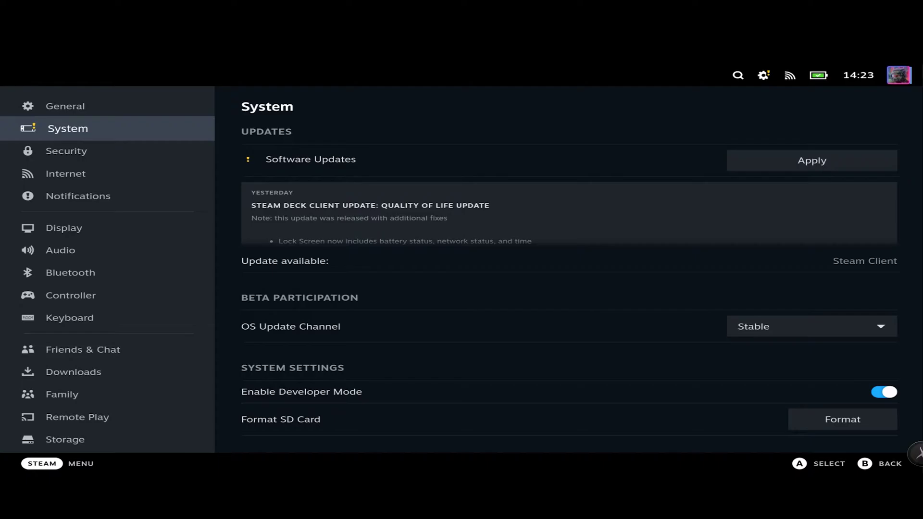
pyautogui.press('Escape')
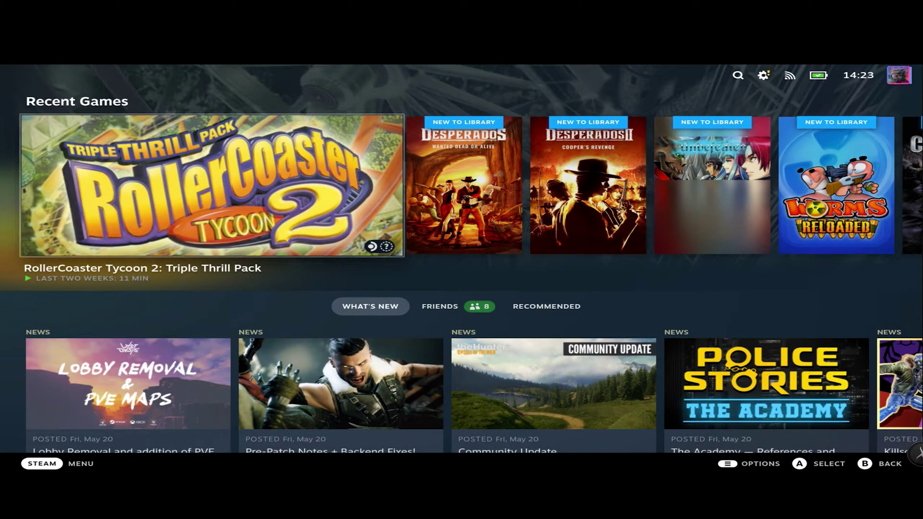
# Choose Switch to Desktop from the Steam menu's Power options
pyautogui.press('super')
pyautogui.press('Down')
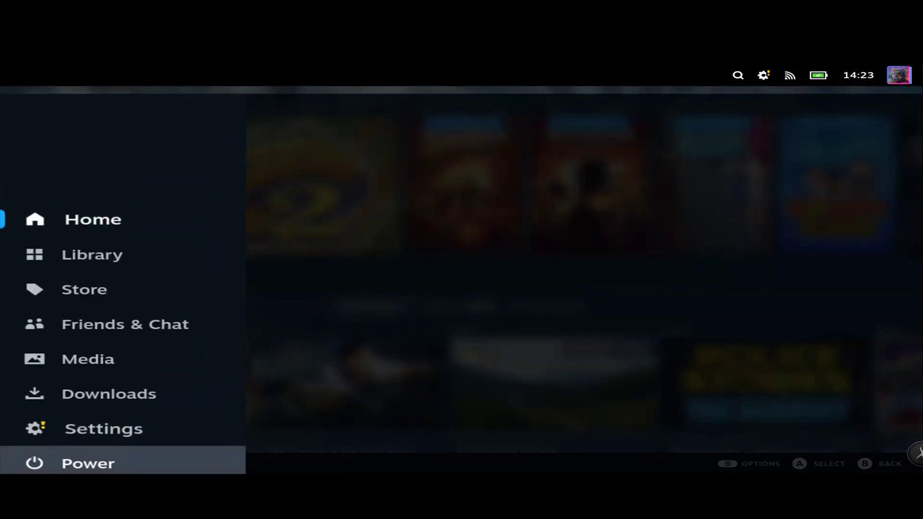
pyautogui.press('Return')
pyautogui.press('Down')
pyautogui.press('Down')
pyautogui.press('Down')
pyautogui.press('Down')
pyautogui.press('Return')
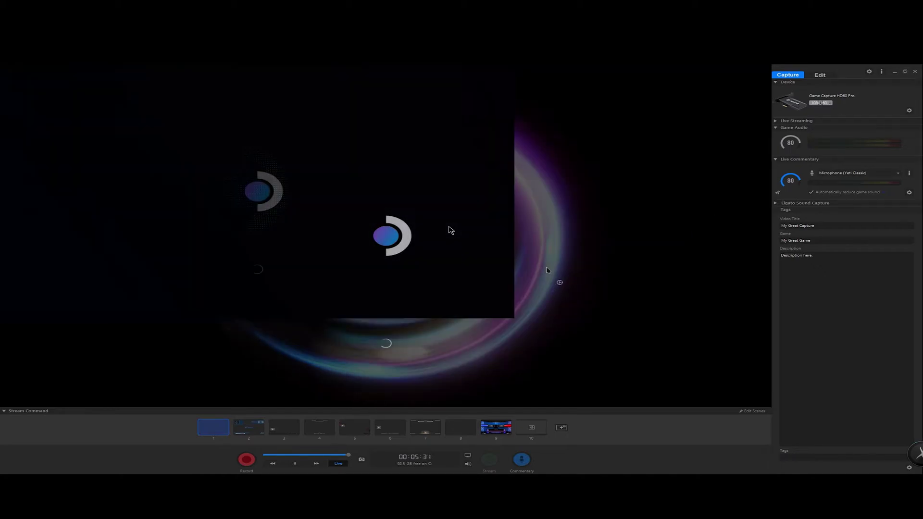
pyautogui.doubleClick(451, 230)
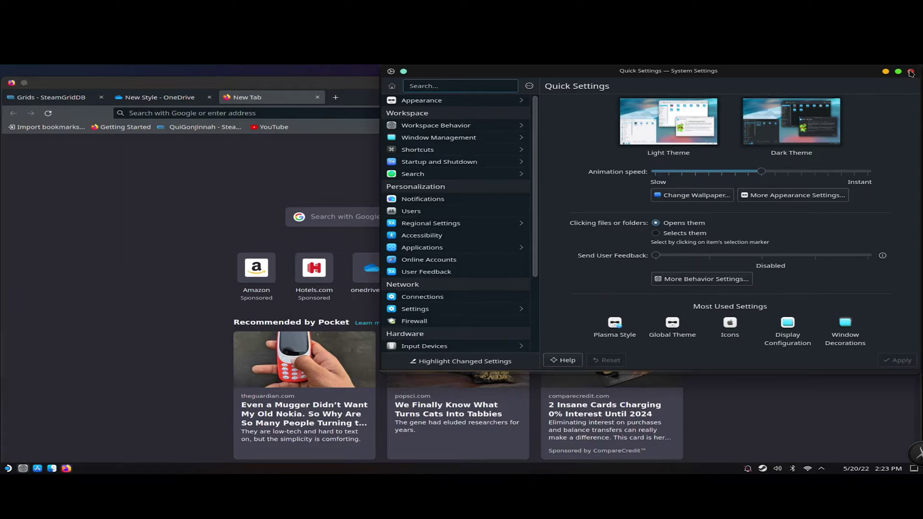
# Close System Settings, minimize Firefox, and launch Steam from its desktop icon
pyautogui.click(911, 72)
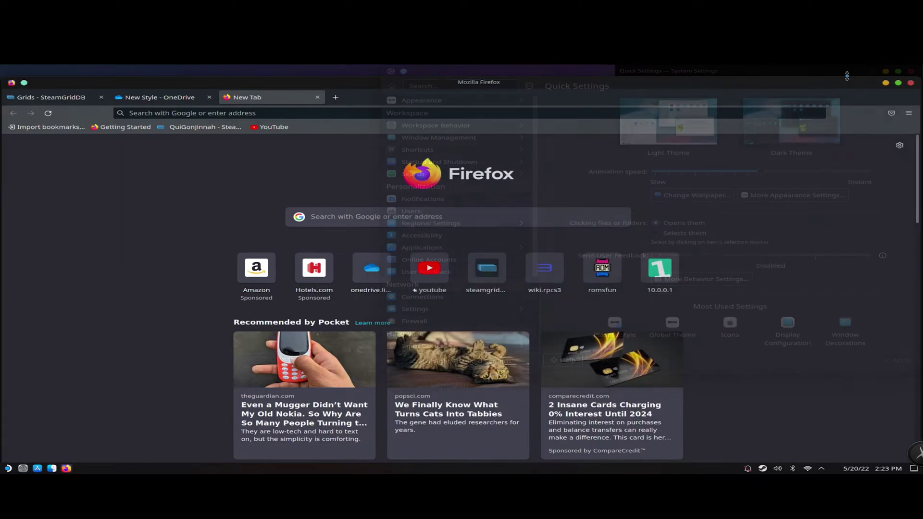
pyautogui.click(886, 83)
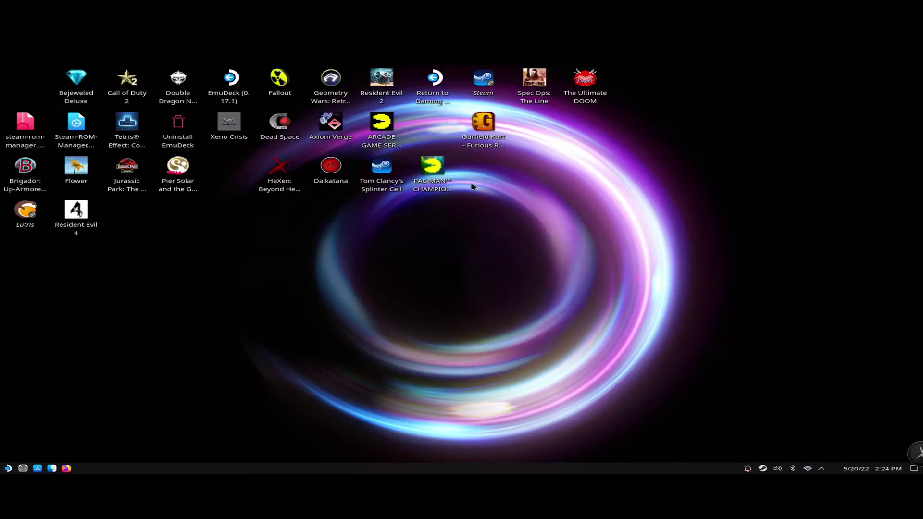
pyautogui.click(474, 81)
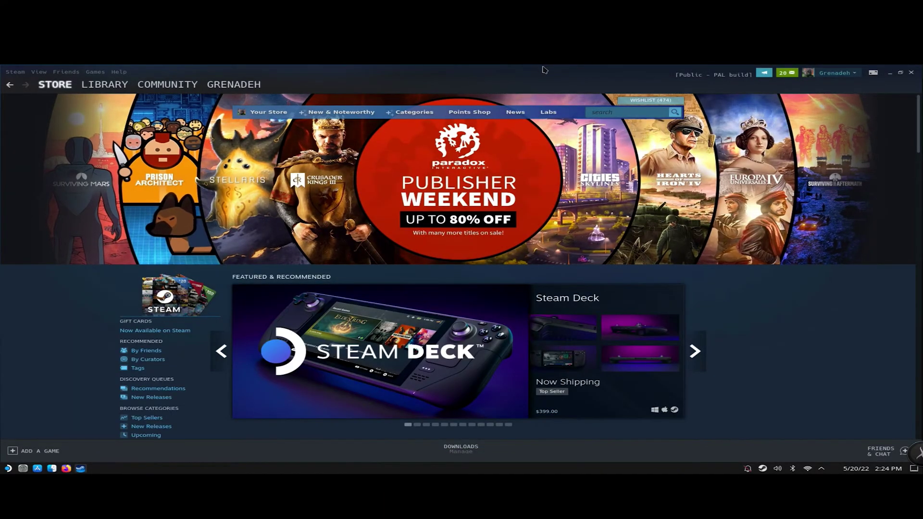
# Open Steam's Settings dialog on the Controller page
pyautogui.click(10, 72)
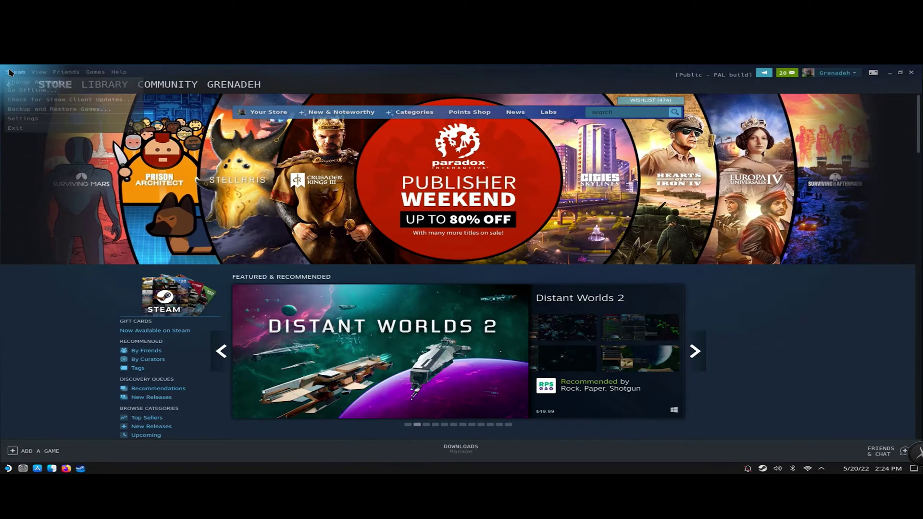
pyautogui.click(16, 119)
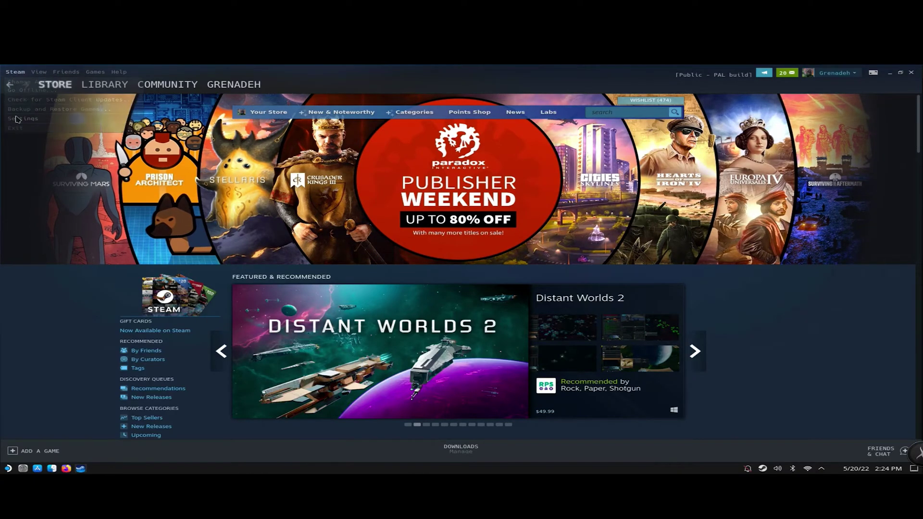
pyautogui.click(288, 255)
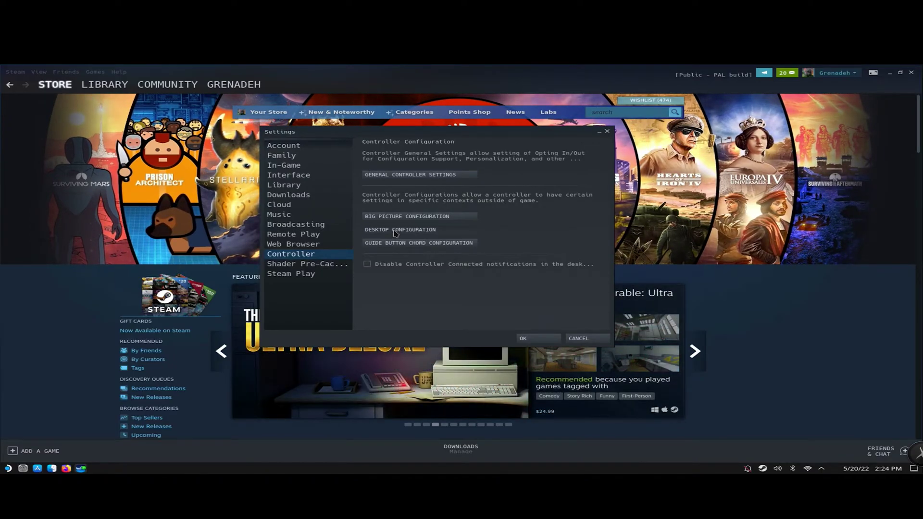
# Open the Desktop configuration and keep the left trackpad's input style as Mouse
pyautogui.press('Return')
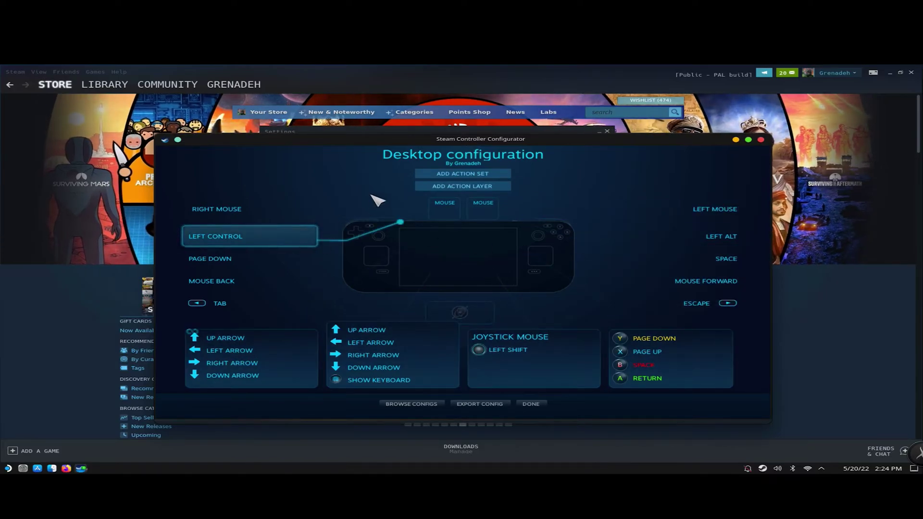
pyautogui.click(447, 209)
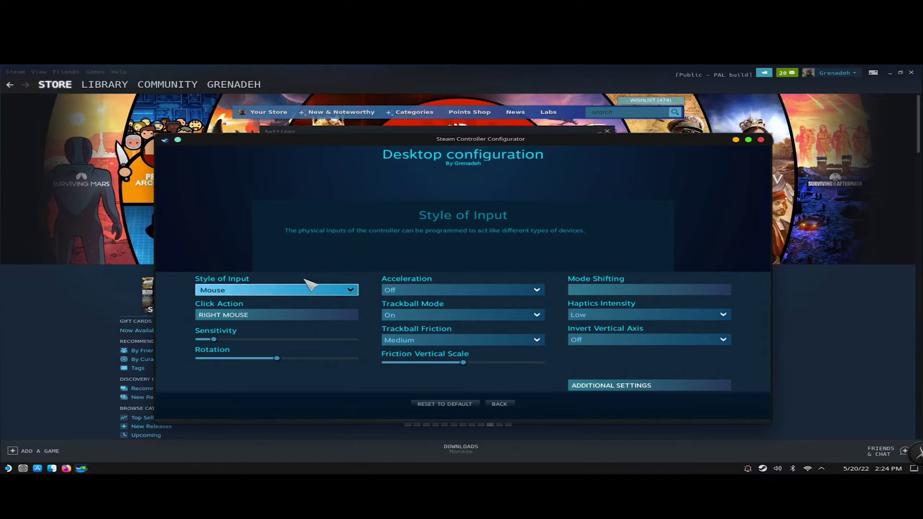
pyautogui.click(295, 290)
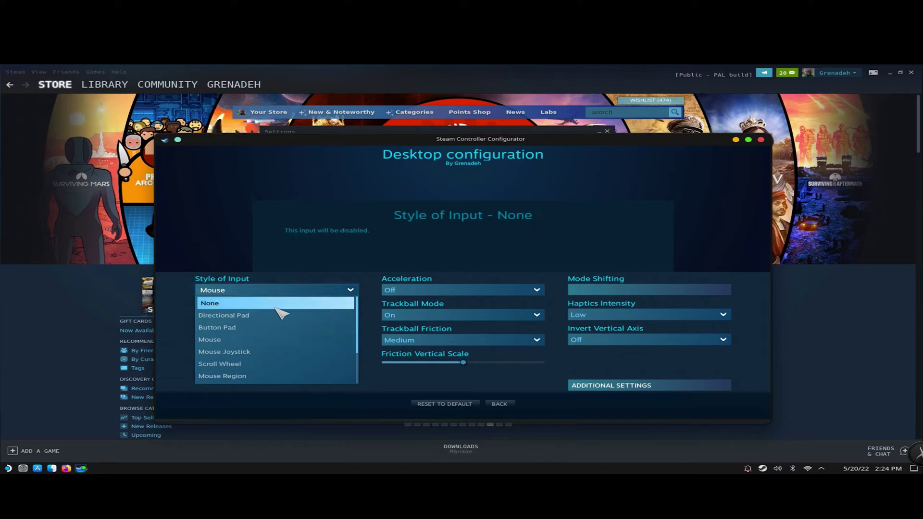
pyautogui.press('Down')
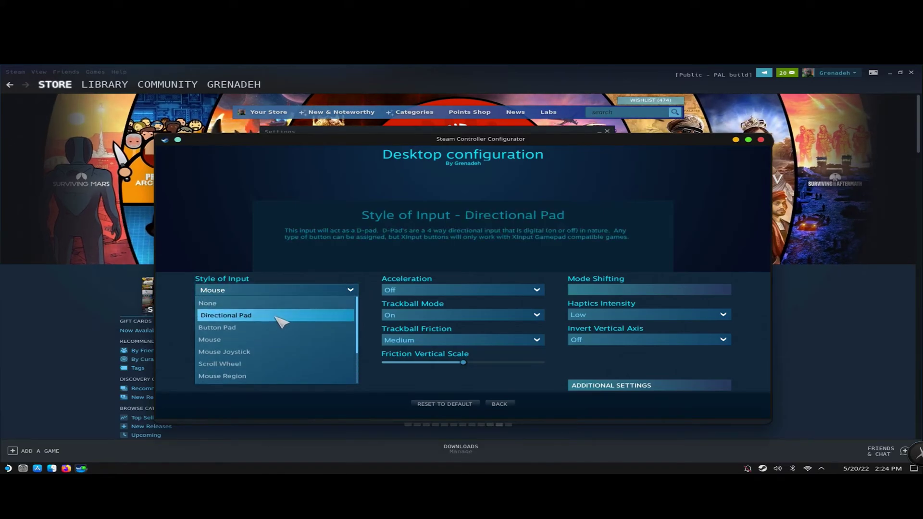
pyautogui.click(249, 339)
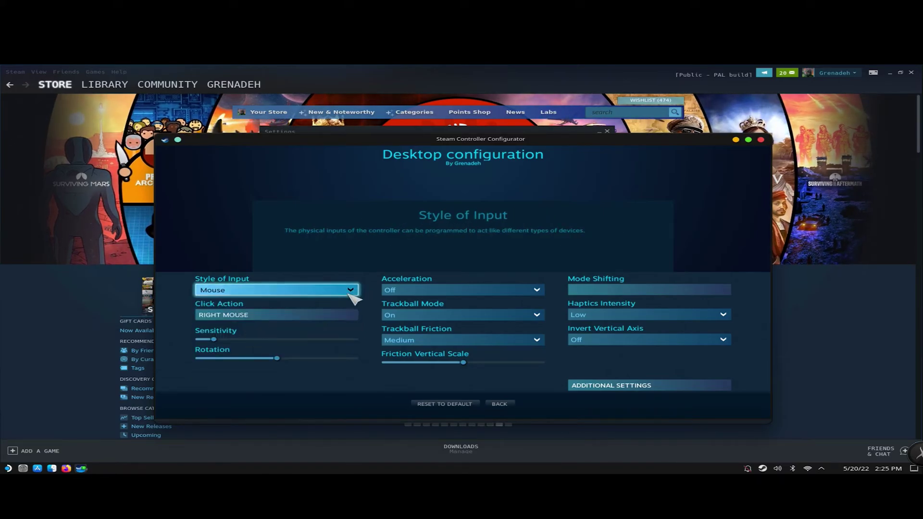
# Bind the left trackpad's Click Action to Right Mouse and return to the controller layout
pyautogui.click(248, 317)
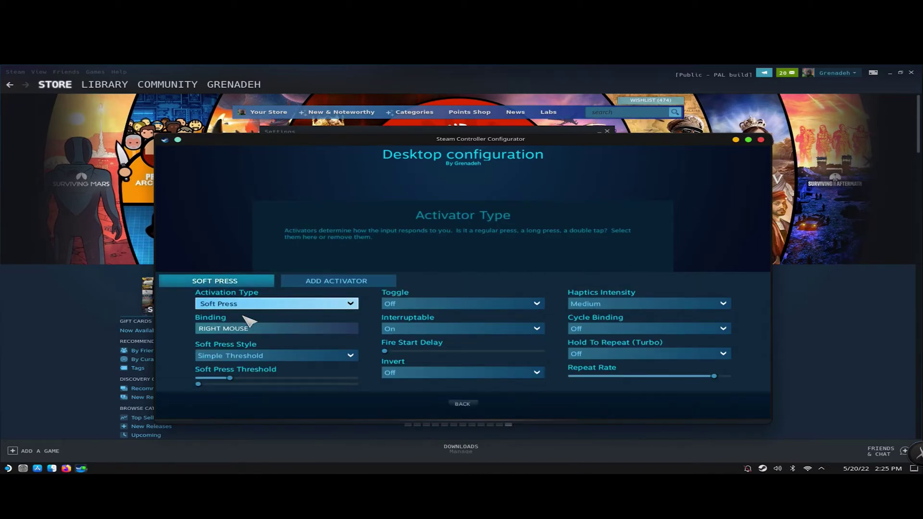
pyautogui.click(270, 329)
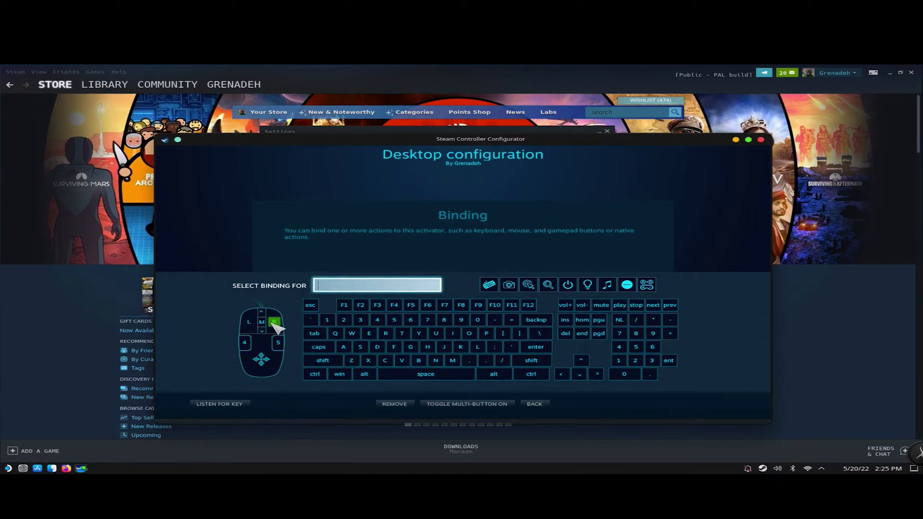
pyautogui.click(274, 322)
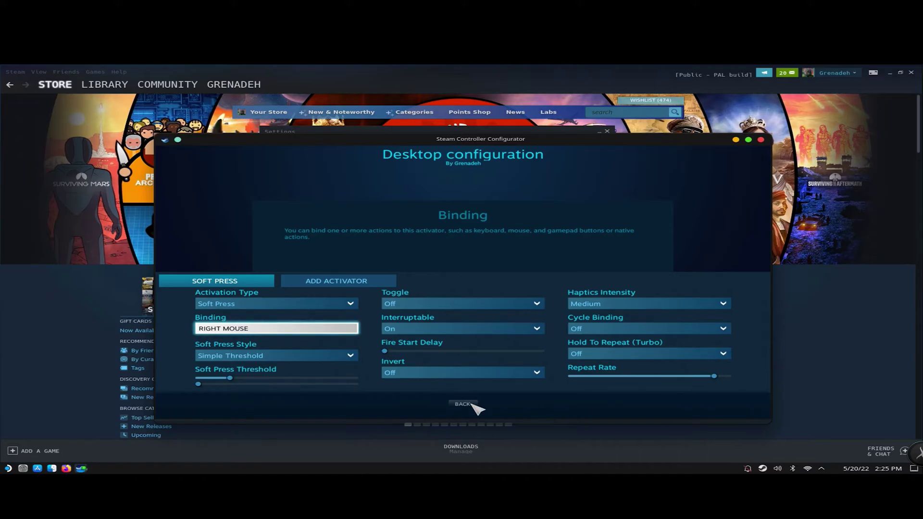
pyautogui.click(463, 405)
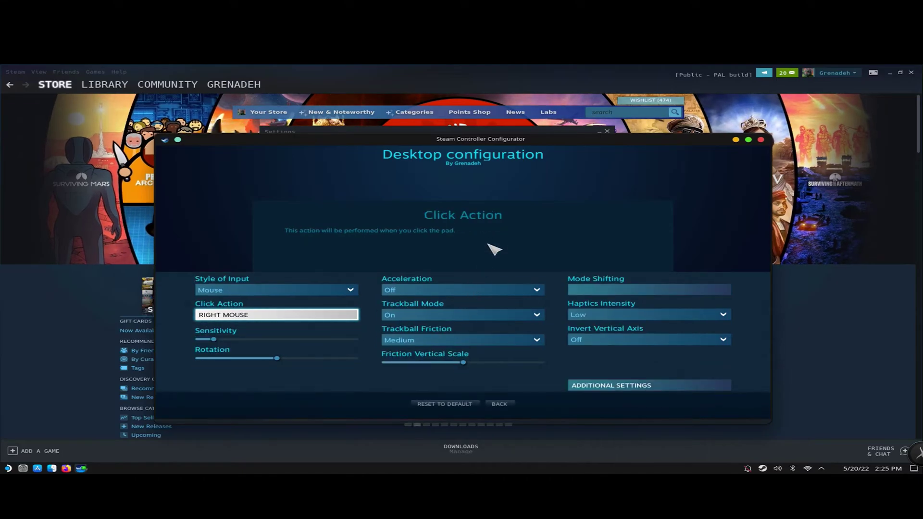
pyautogui.click(500, 405)
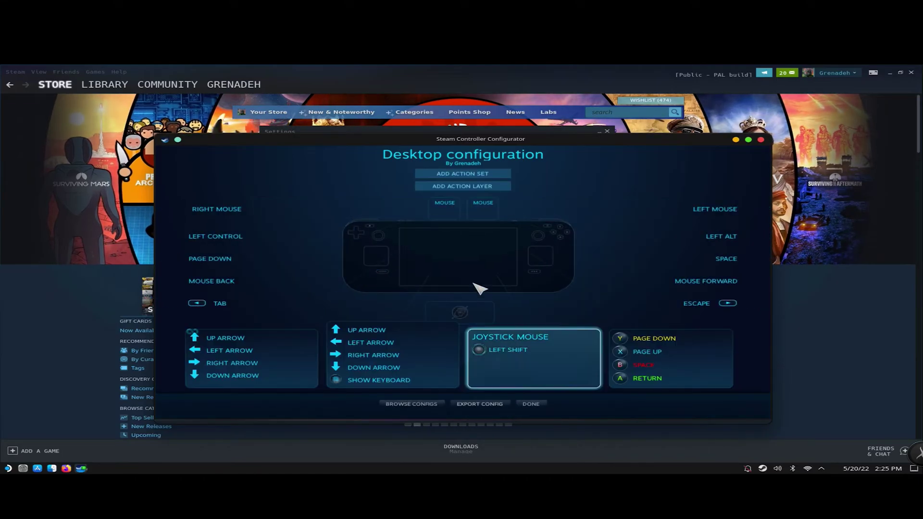
# Confirm the right trackpad stays Mouse with its Click Action bound to Left Mouse
pyautogui.click(483, 206)
pyautogui.click(312, 291)
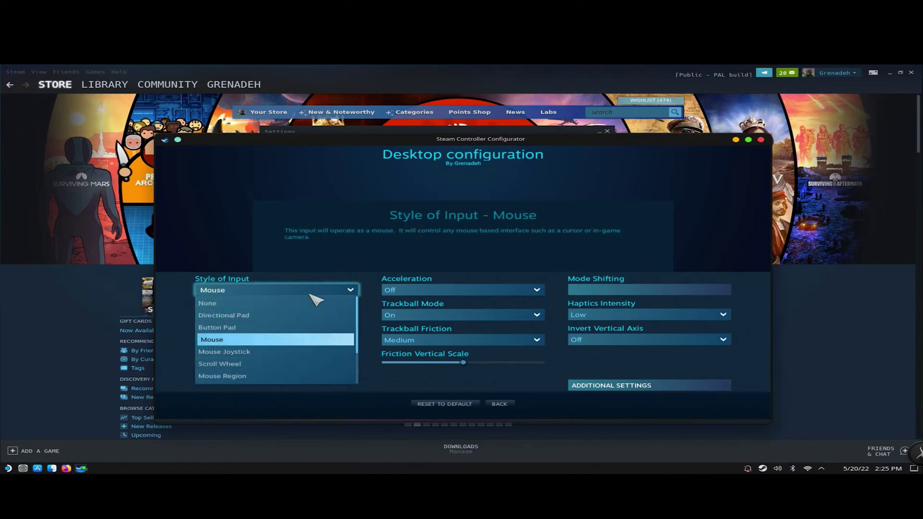
pyautogui.click(288, 290)
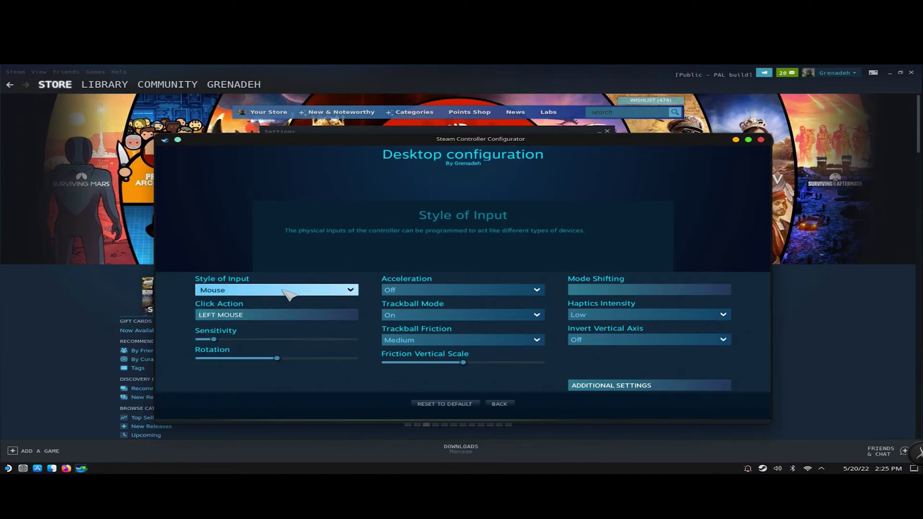
pyautogui.click(330, 314)
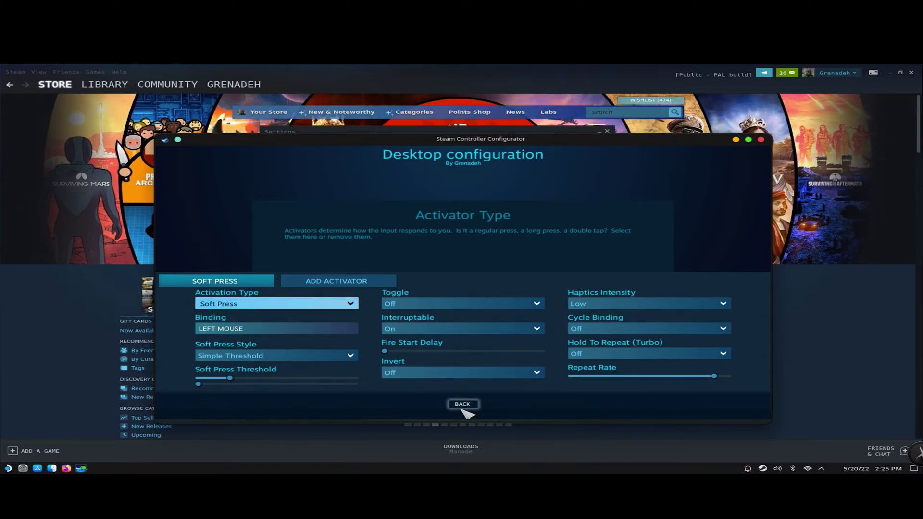
pyautogui.click(464, 407)
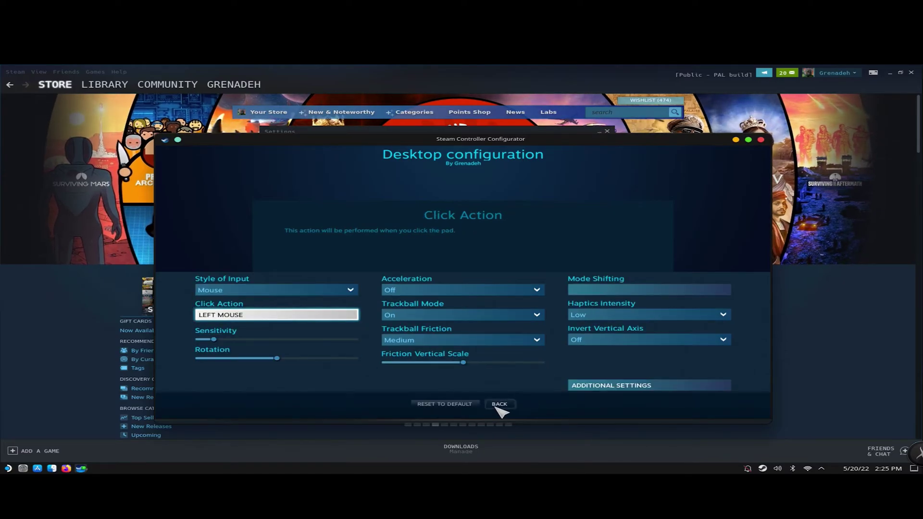
# Close the Desktop configuration and the Steam Settings dialog
pyautogui.click(499, 406)
pyautogui.click(531, 405)
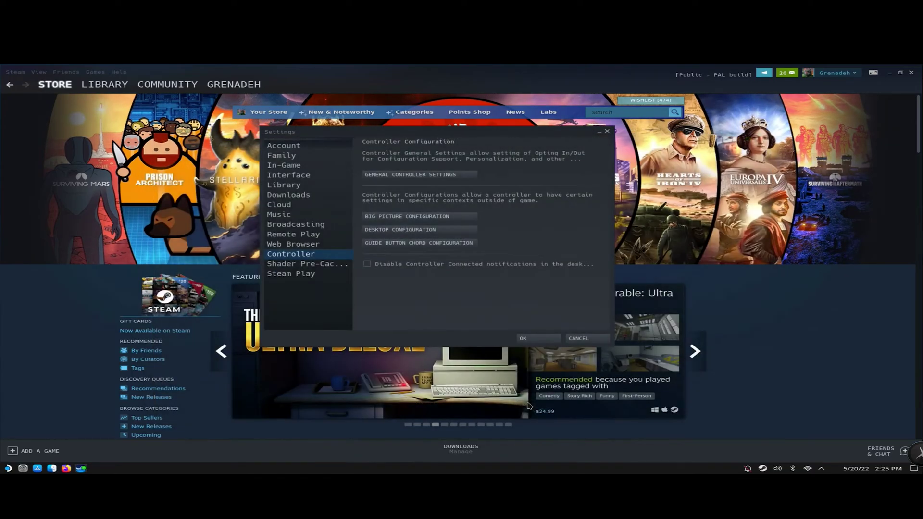
pyautogui.click(547, 339)
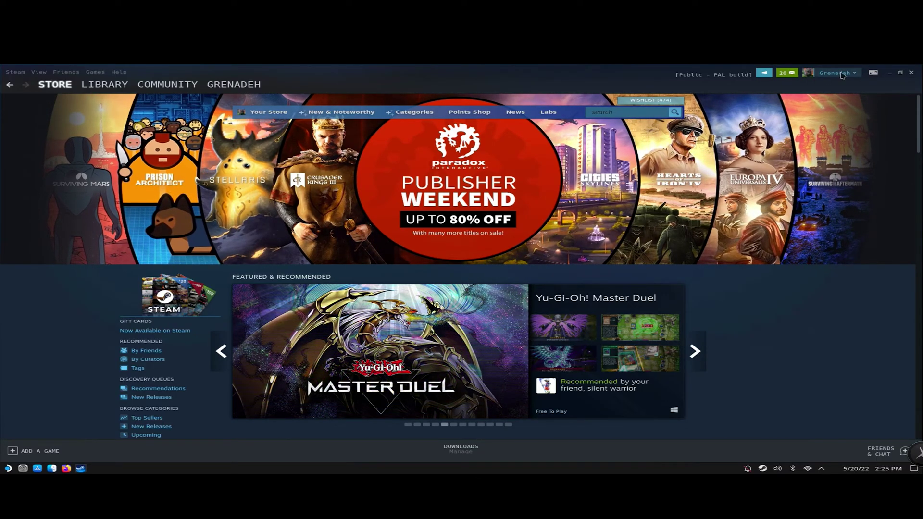
# Switch the Steam client into Big Picture mode
pyautogui.click(866, 76)
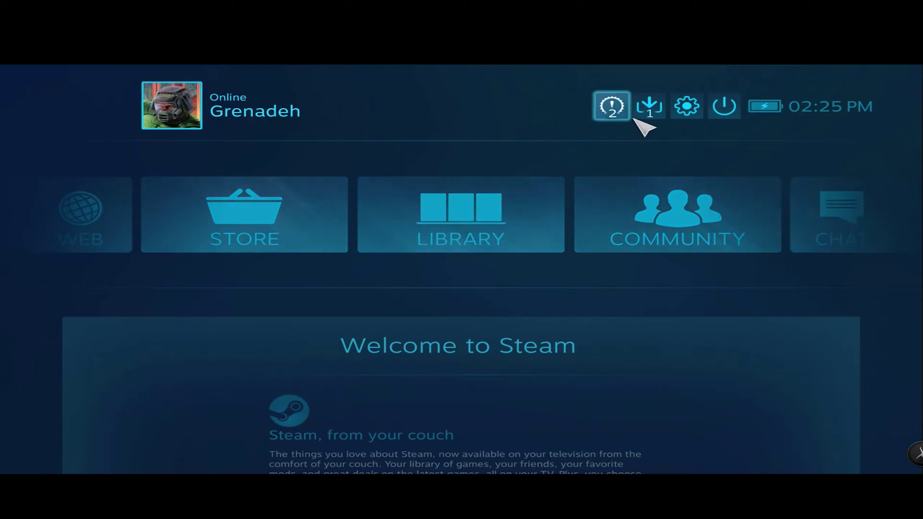
# Open the Desktop base configuration and confirm the left trackpad click is still Right Mouse
pyautogui.click(677, 111)
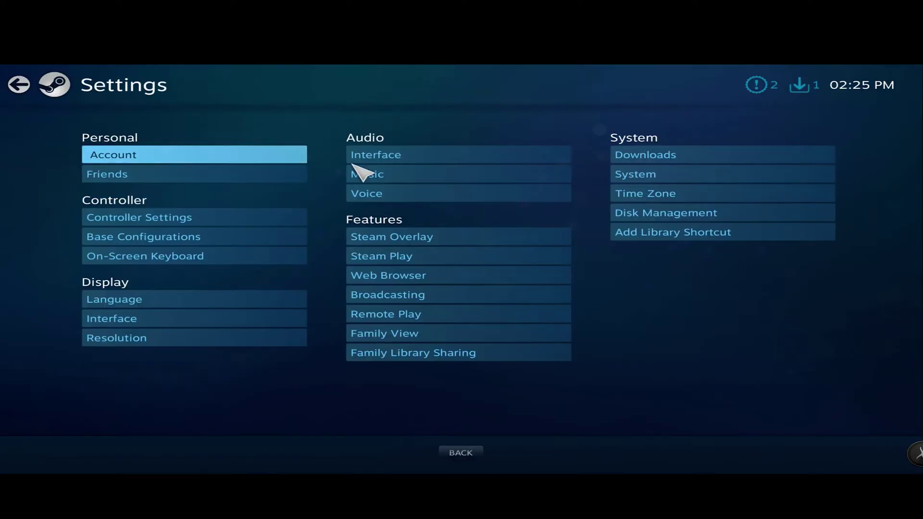
pyautogui.click(169, 236)
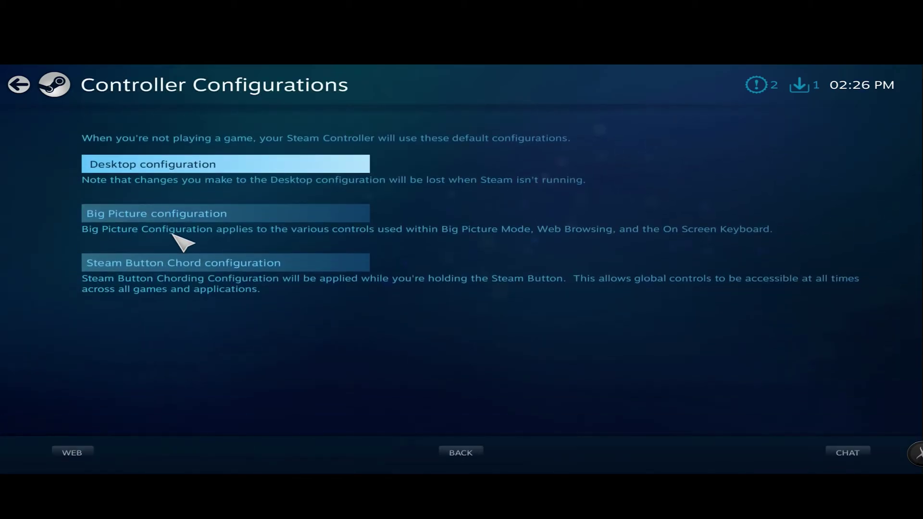
pyautogui.click(177, 166)
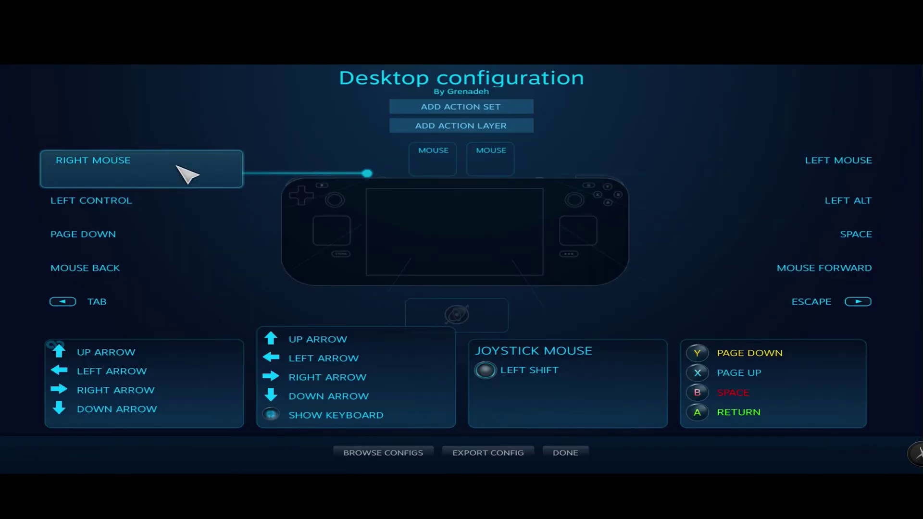
pyautogui.click(429, 156)
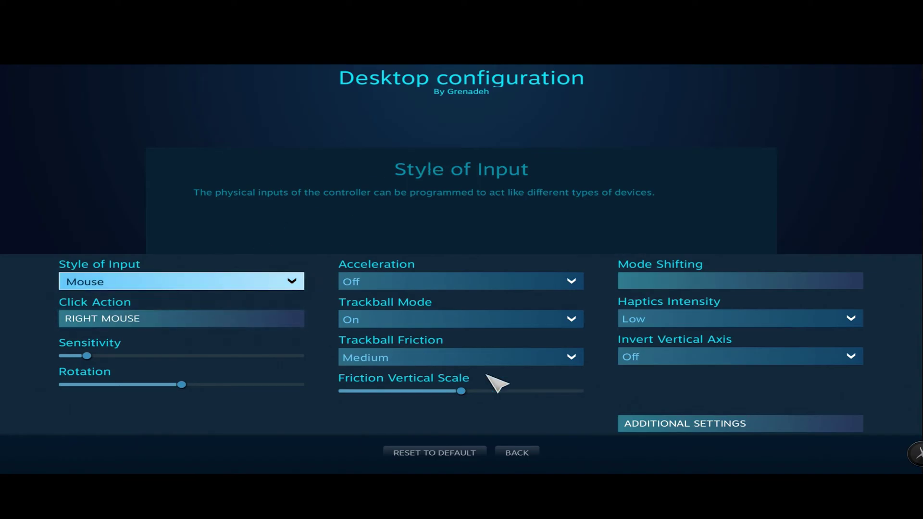
pyautogui.click(511, 454)
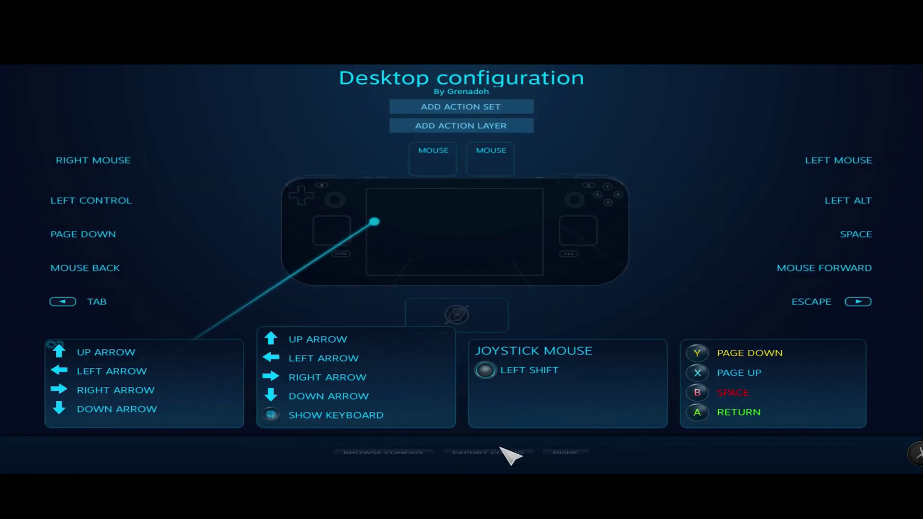
# Finish the Desktop configuration, return to the home screen, and choose Exit Big Picture from the power menu
pyautogui.click(568, 455)
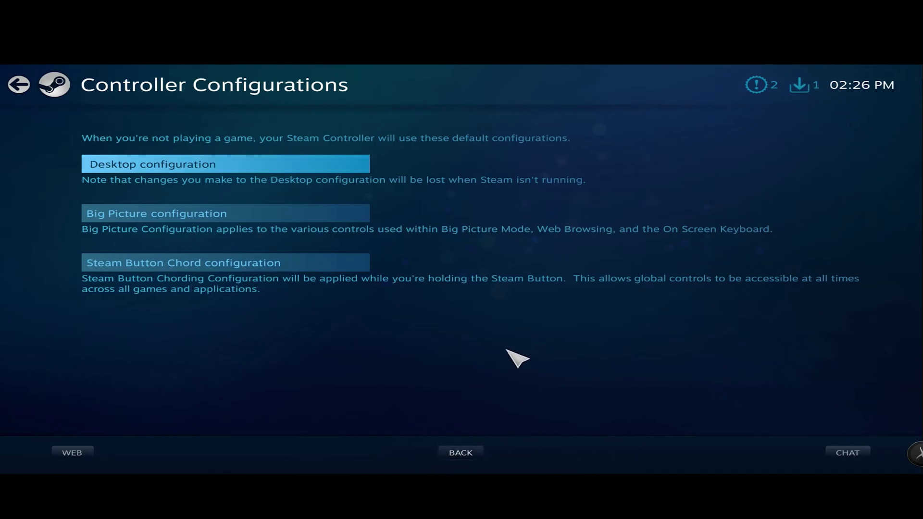
pyautogui.click(465, 455)
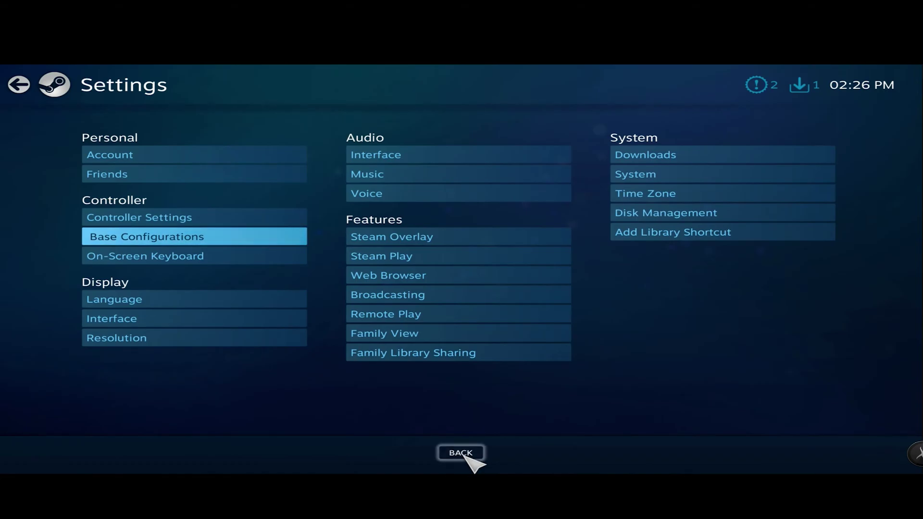
pyautogui.click(465, 455)
pyautogui.click(702, 116)
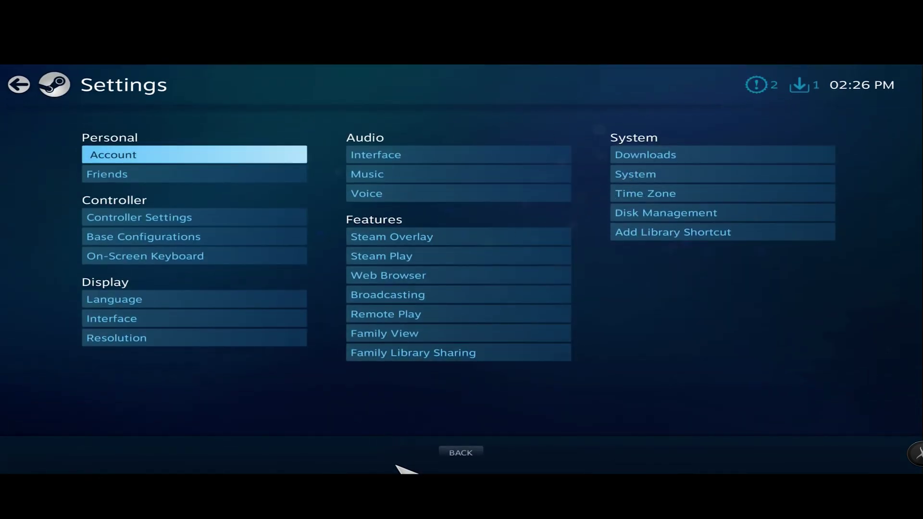
pyautogui.click(452, 454)
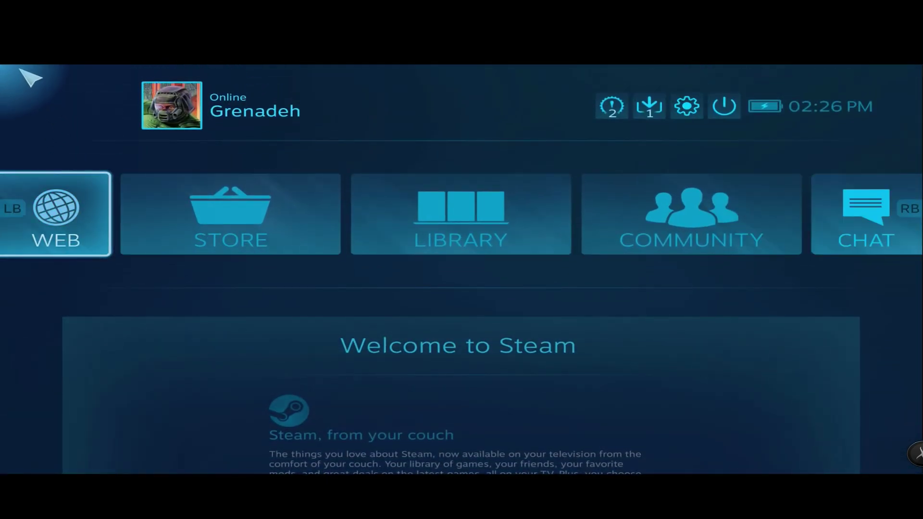
pyautogui.click(721, 107)
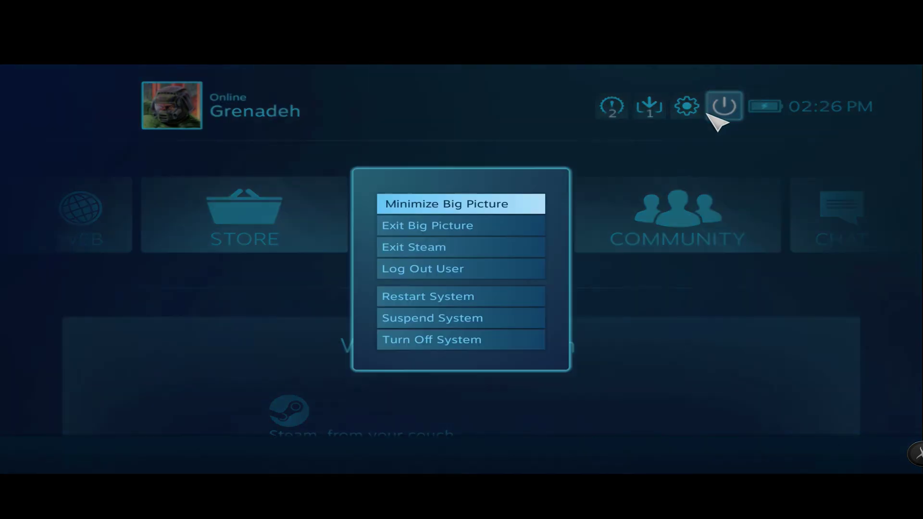
pyautogui.click(454, 230)
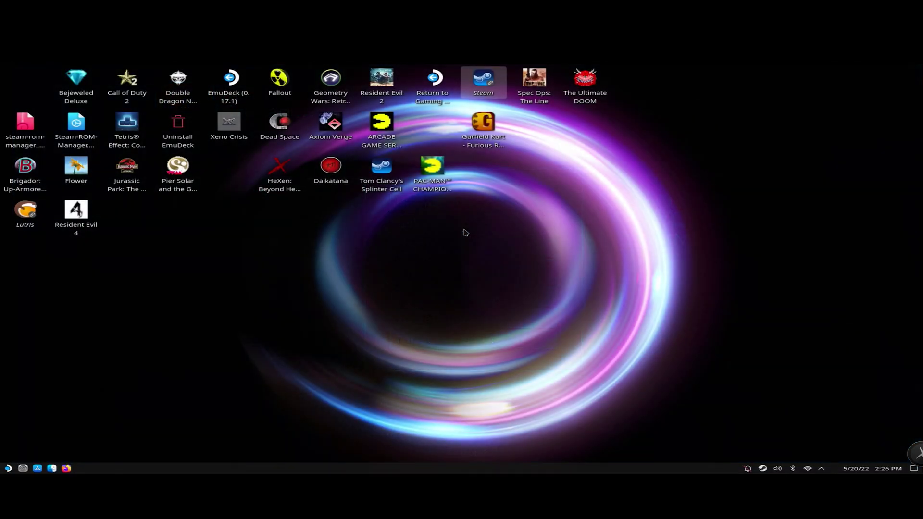